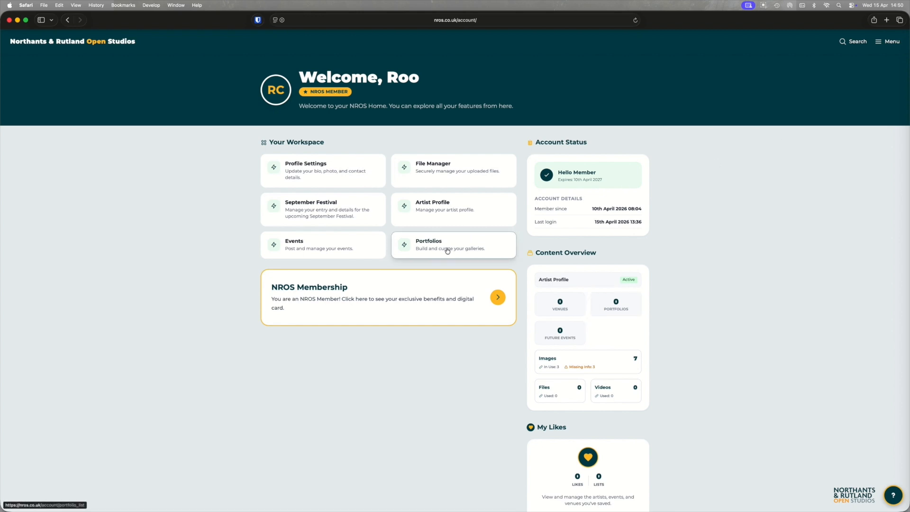
# Create a new portfolio named "Pet Portraits" with the short description "A selection of recent commissions of pets.".
pyautogui.click(432, 247)
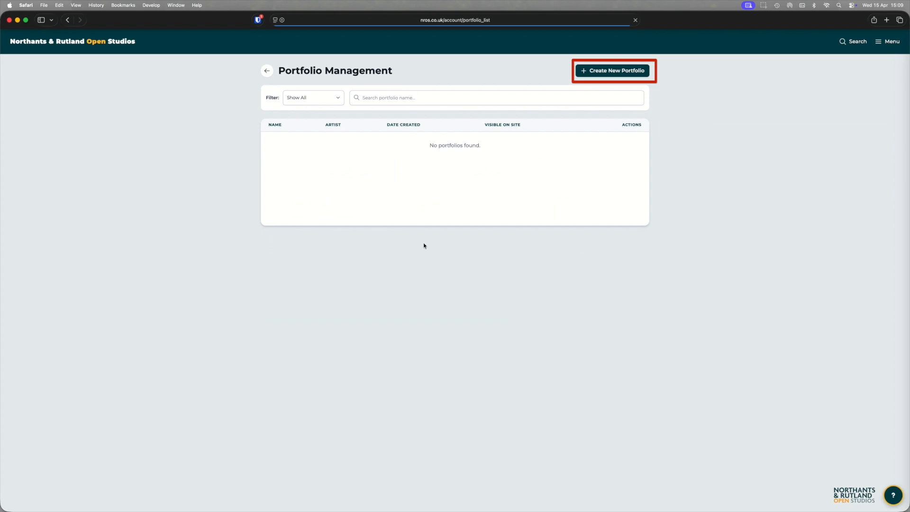
pyautogui.click(603, 72)
pyautogui.click(446, 138)
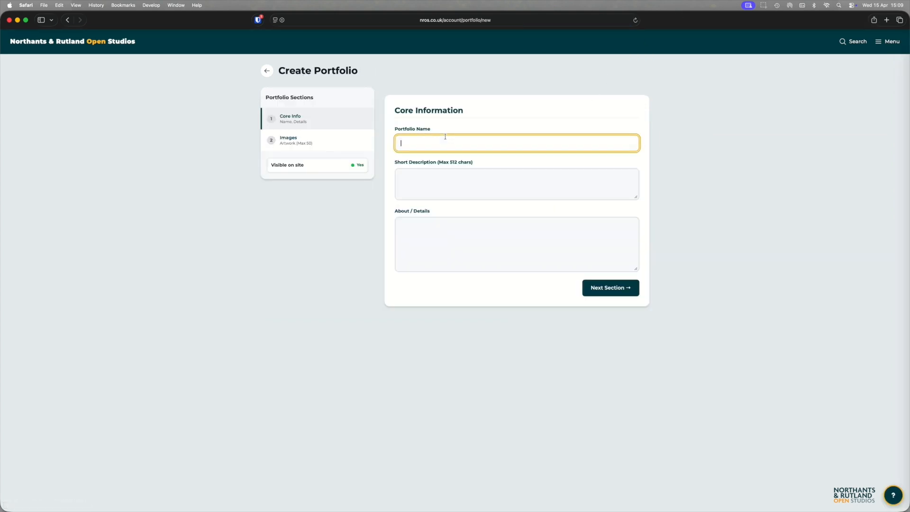
pyautogui.write('Pet Portraits')
pyautogui.press('Tab')
pyautogui.write('A sel')
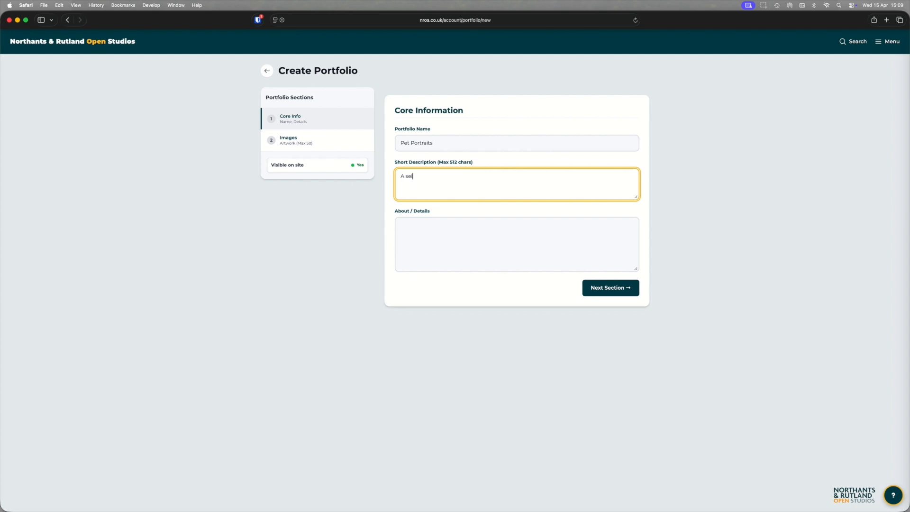
pyautogui.write('ection of recent commissions of pets')
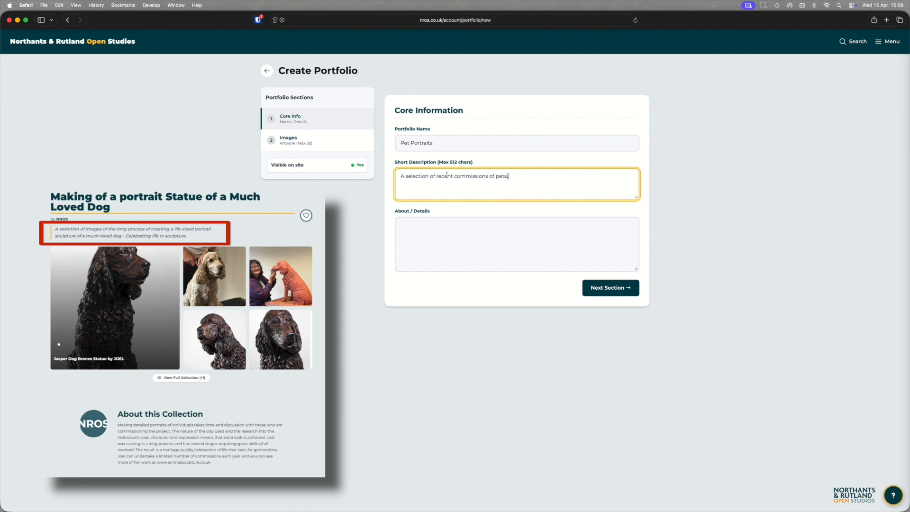
# Set About / Details to "Using a range of techniques from airbrushing to pastels to create pet portraits for their owners." and continue to Images.
pyautogui.click(468, 233)
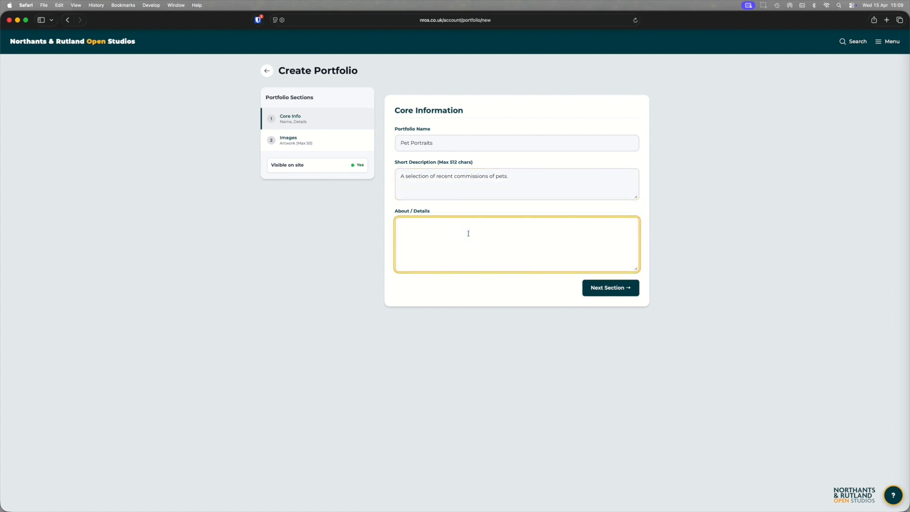
pyautogui.write('Using a range of techniques from airbrushing to pastels to create')
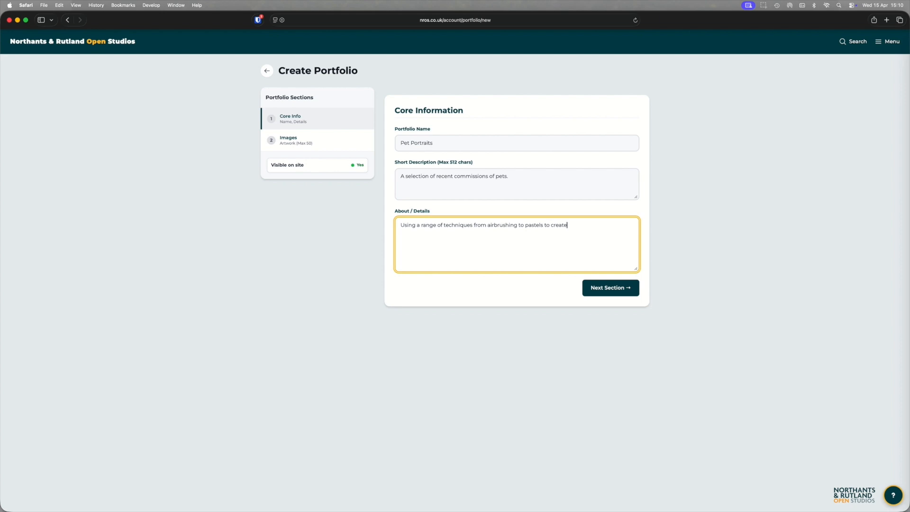
pyautogui.write(' pet portraits for c')
pyautogui.press('BackSpace')
pyautogui.write('their')
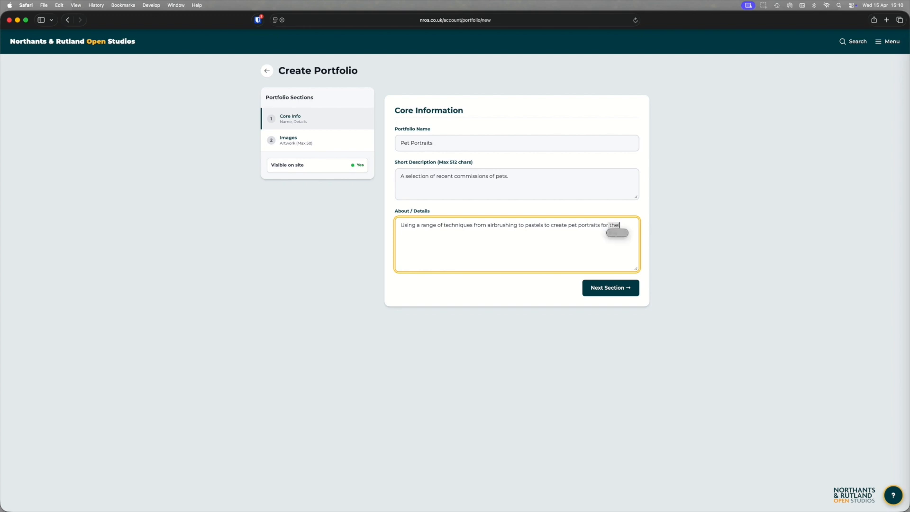
pyautogui.write(' owns')
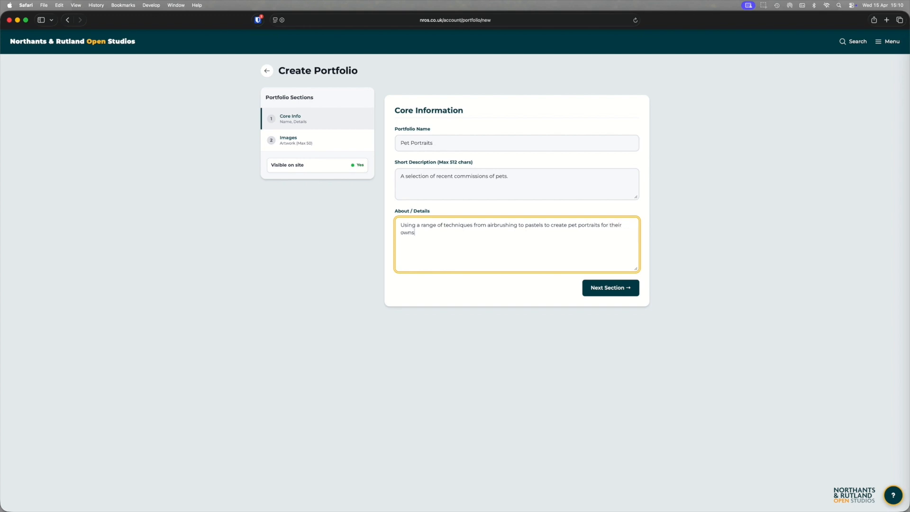
pyautogui.write('ers.')
pyautogui.click(601, 288)
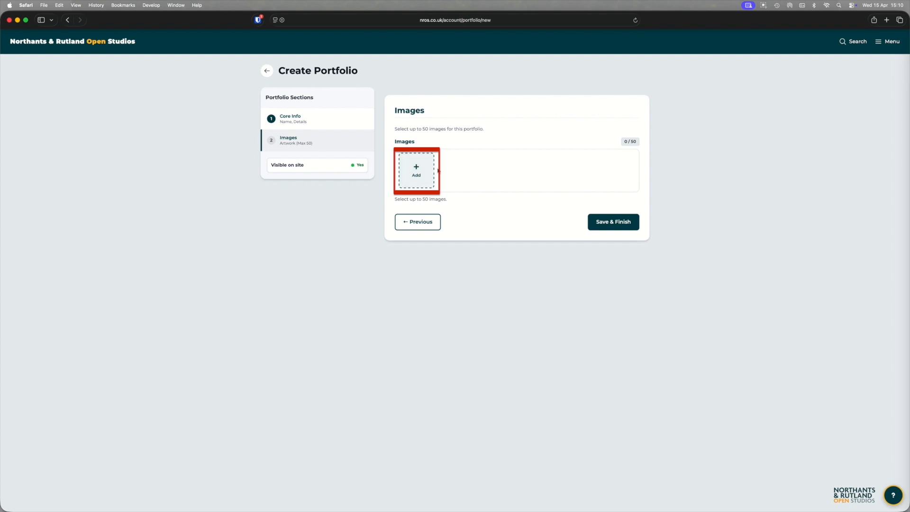
# Add the Rufus, Harvey, Fido and Ambrose images to the portfolio and save it.
pyautogui.click(418, 174)
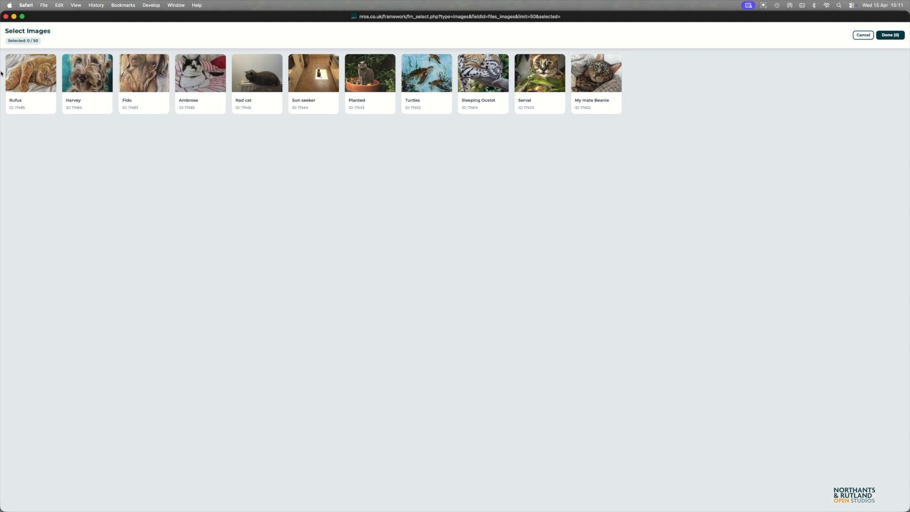
pyautogui.click(29, 75)
pyautogui.click(87, 76)
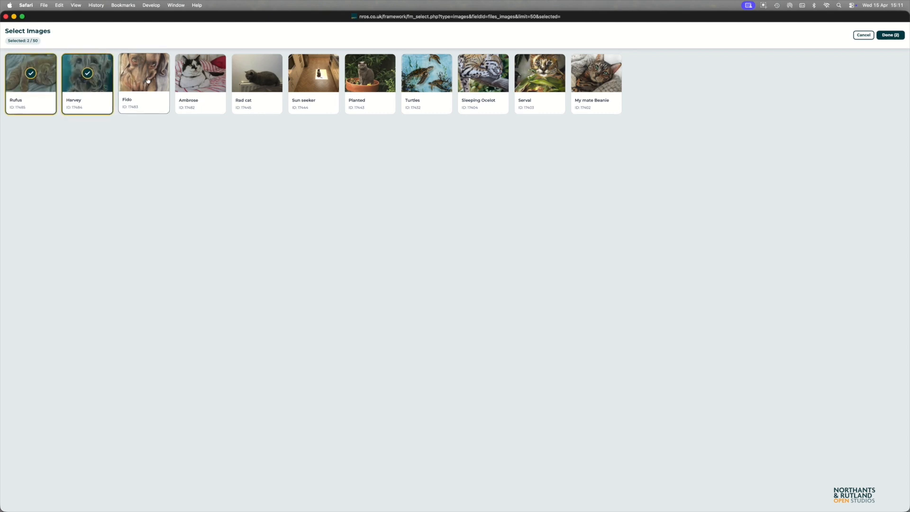
pyautogui.click(148, 81)
pyautogui.click(188, 79)
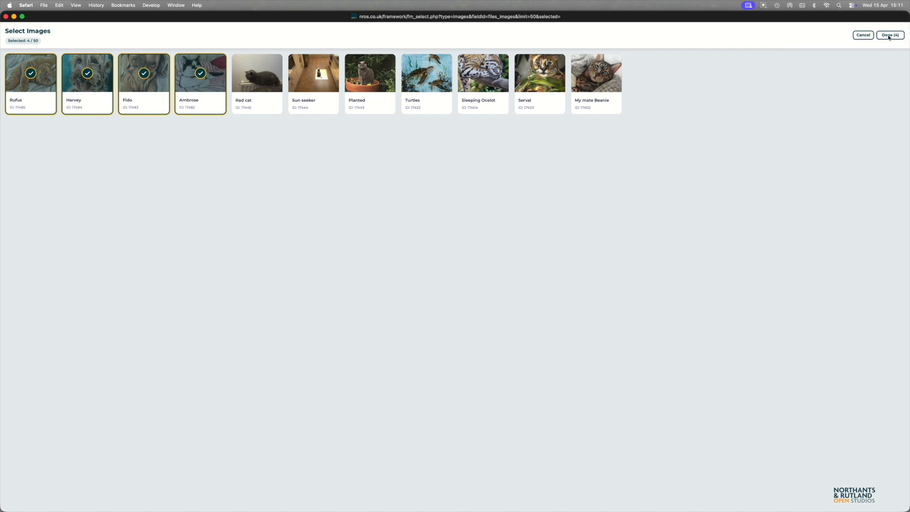
pyautogui.click(889, 36)
pyautogui.click(605, 222)
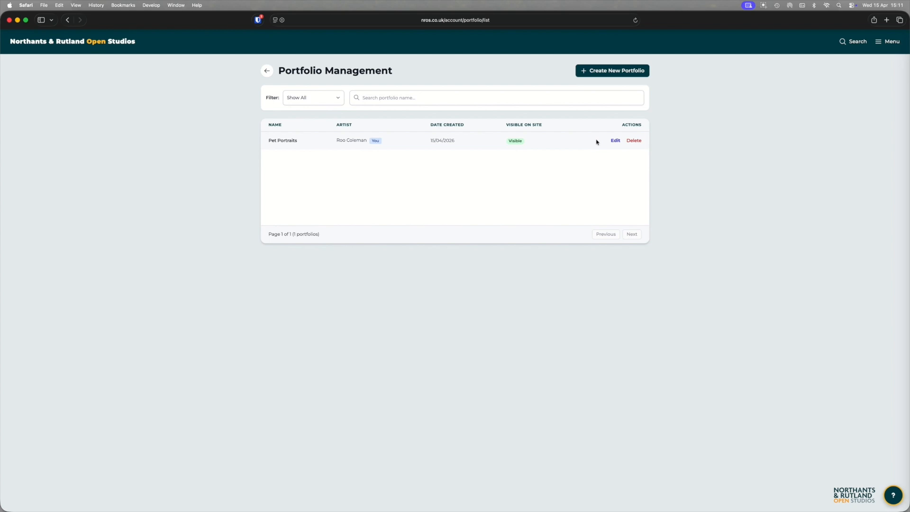
# Edit the Pet Portraits portfolio so it is not visible on the site, and save the change.
pyautogui.click(615, 140)
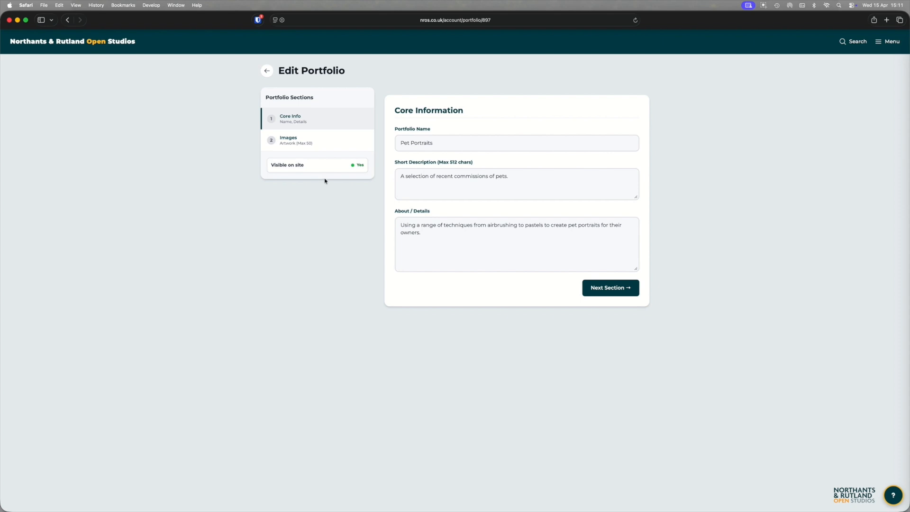
pyautogui.click(353, 166)
pyautogui.click(600, 289)
pyautogui.click(612, 224)
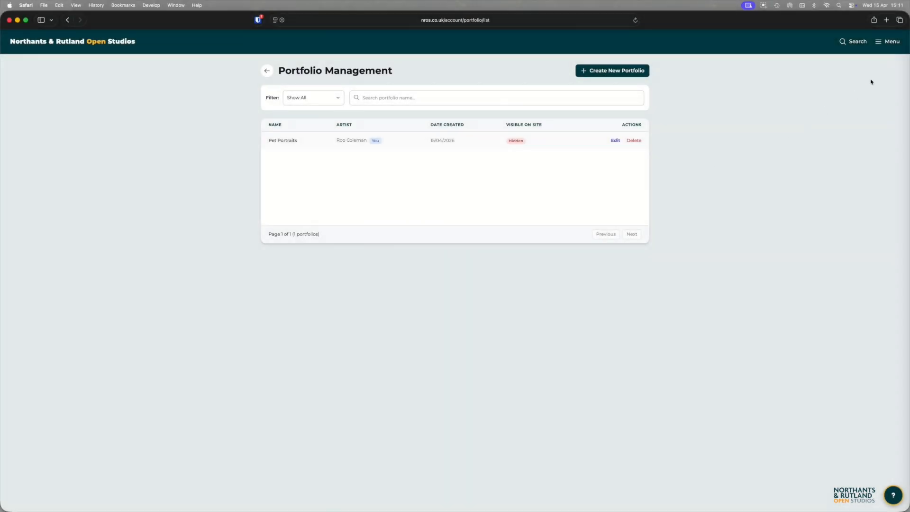
# Permanently delete the Pet Portraits portfolio and return to the account home page.
pyautogui.click(633, 141)
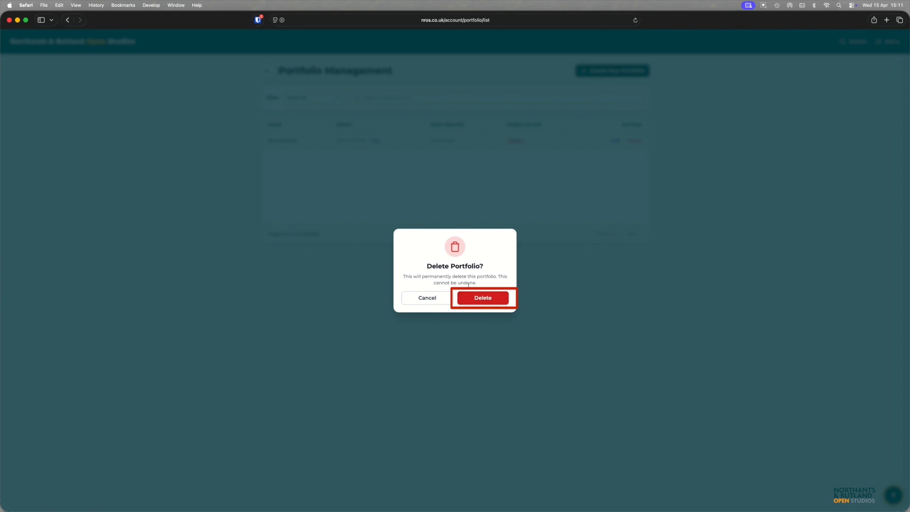
pyautogui.click(482, 299)
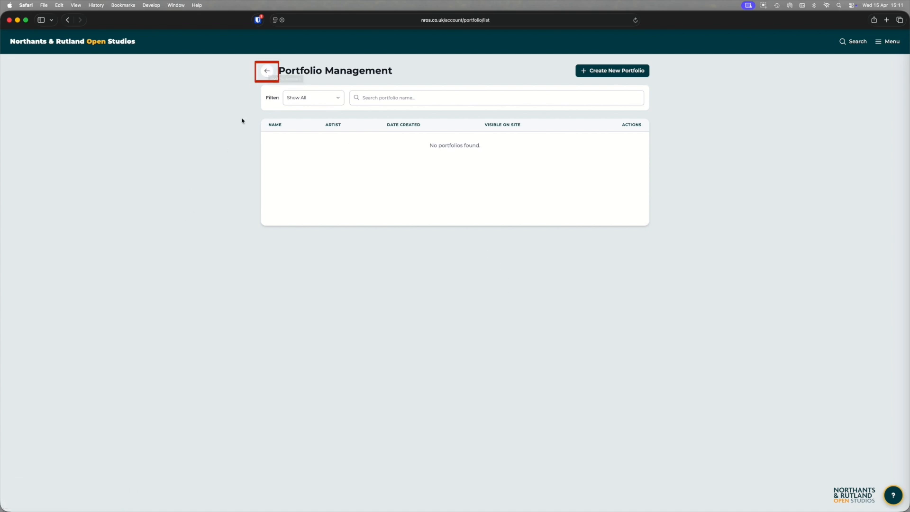
pyautogui.click(268, 72)
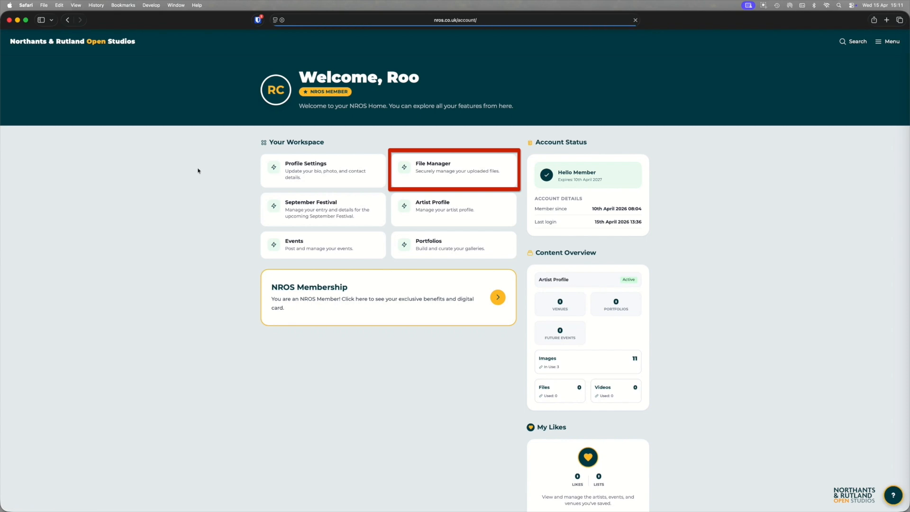
# Move the Rufus image from the File Manager library to the bin.
pyautogui.click(406, 169)
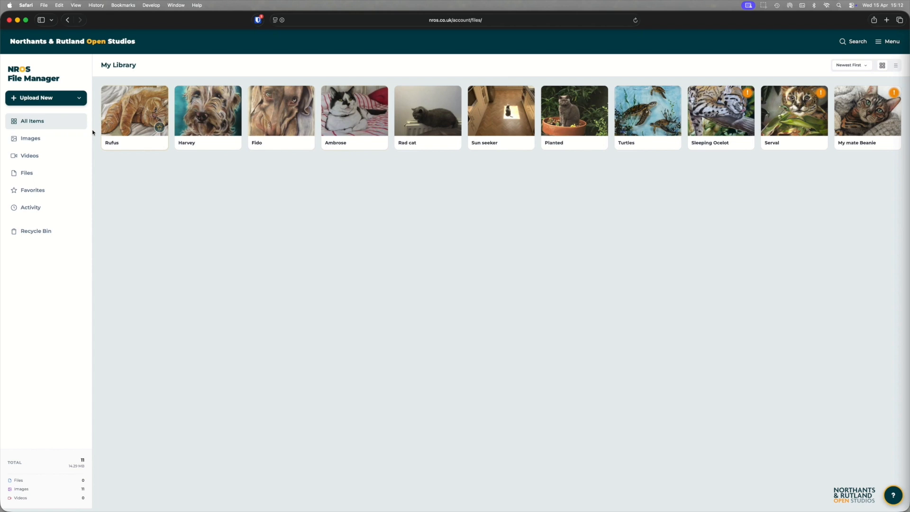
pyautogui.click(134, 109)
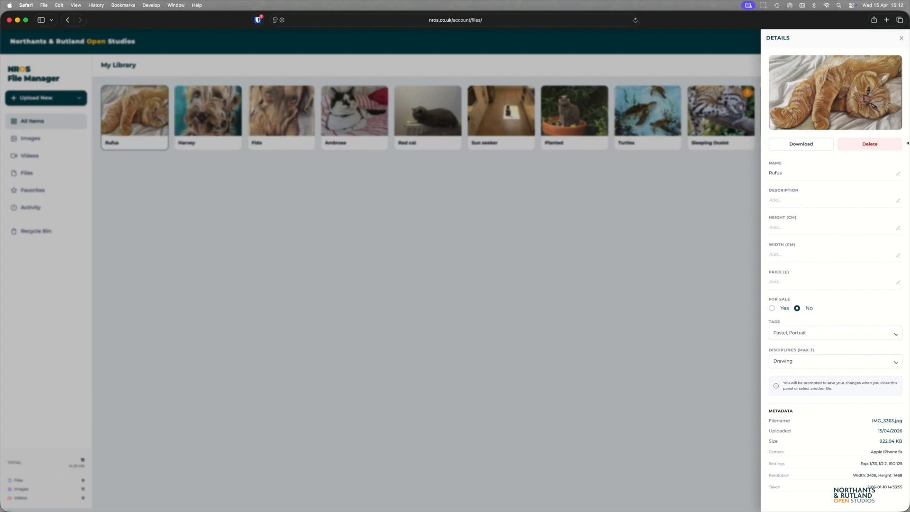
pyautogui.click(875, 146)
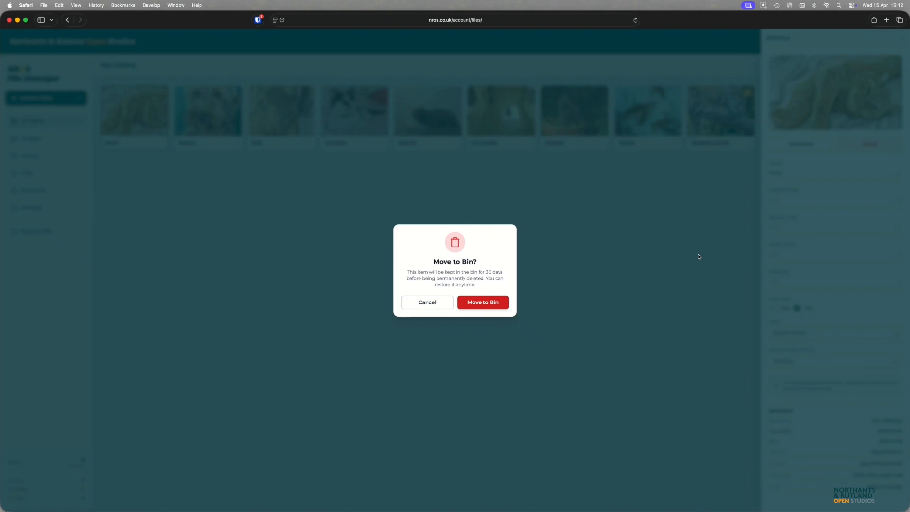
pyautogui.click(488, 306)
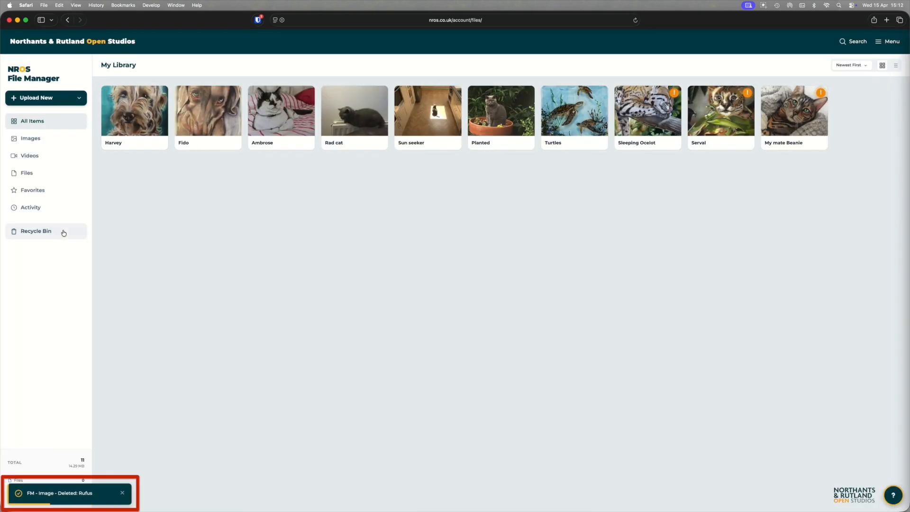
# Restore the Rufus image from the Recycle Bin and show the Images library.
pyautogui.click(34, 235)
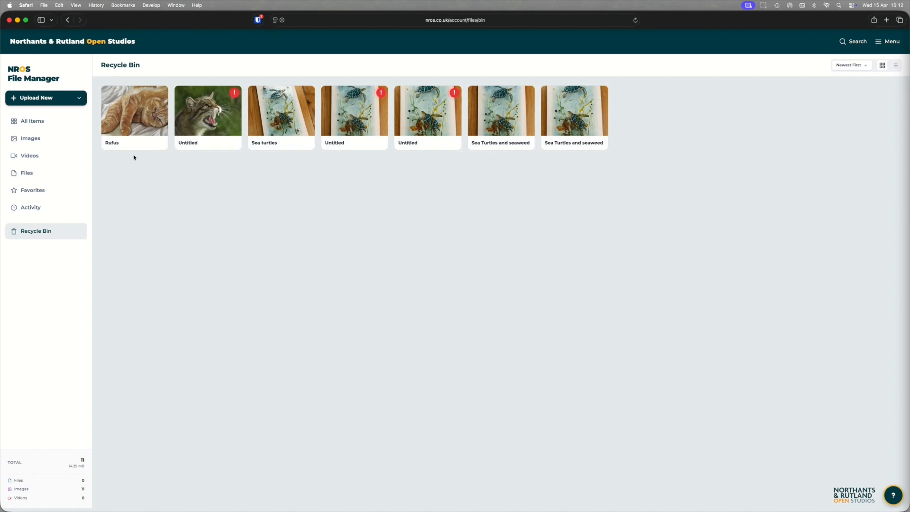
pyautogui.click(136, 127)
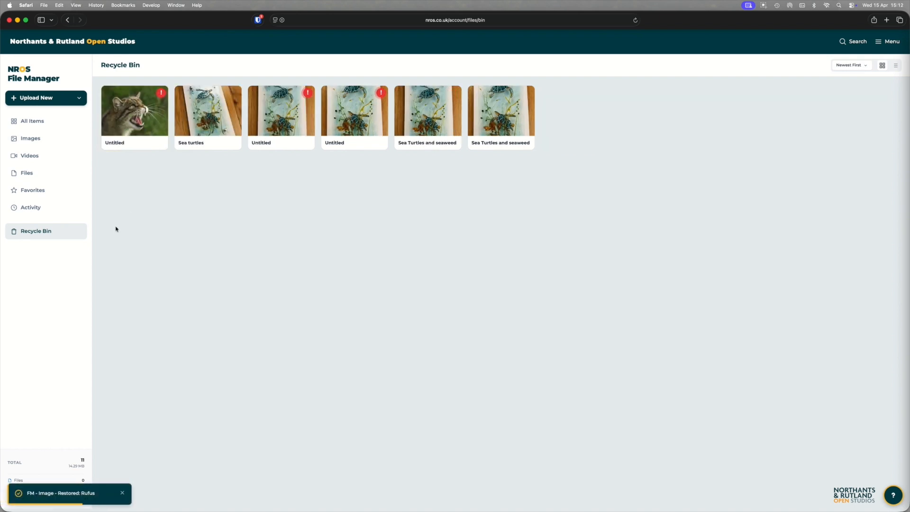
pyautogui.click(38, 137)
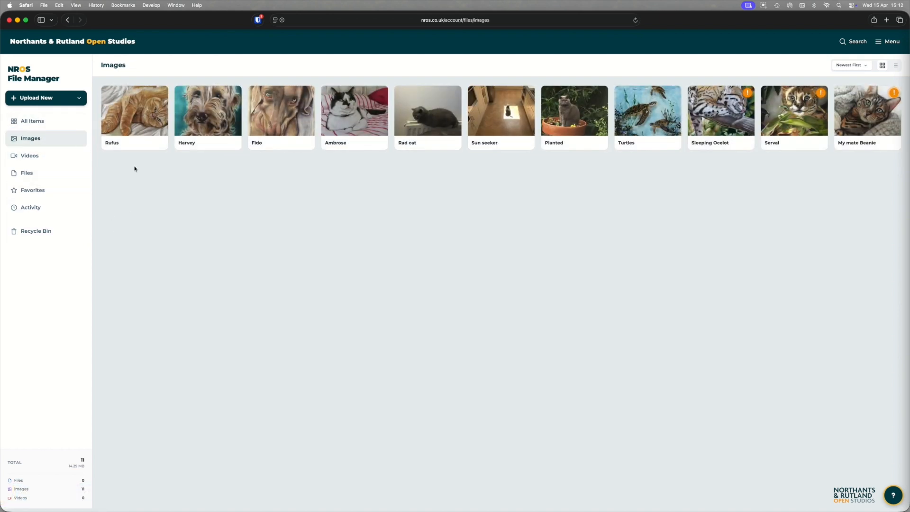